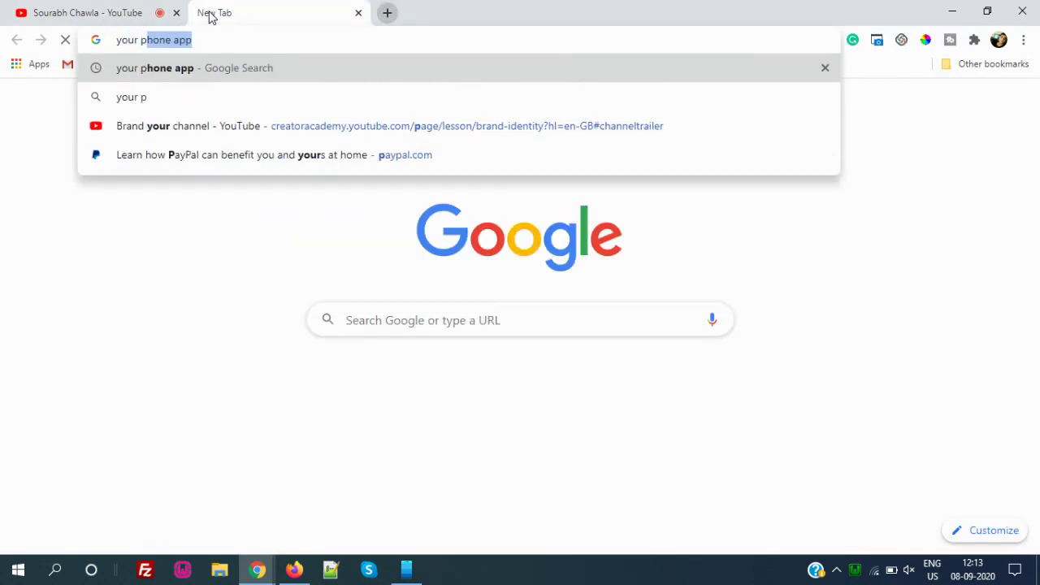
Search Google for "your phone app" and open the Your Phone Companion - Link to Windows page on Google Play.
text(hon)
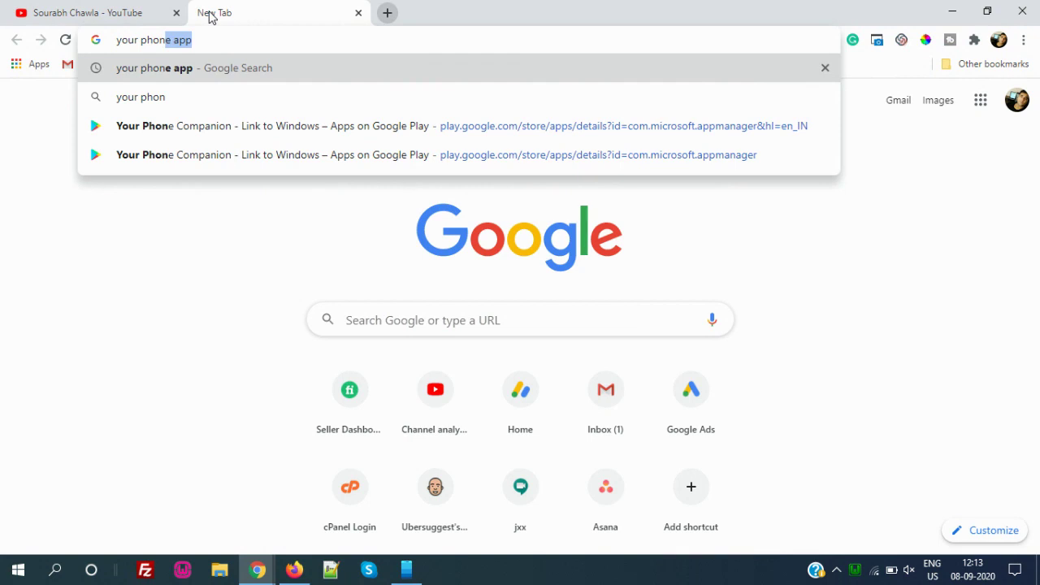
key(Return)
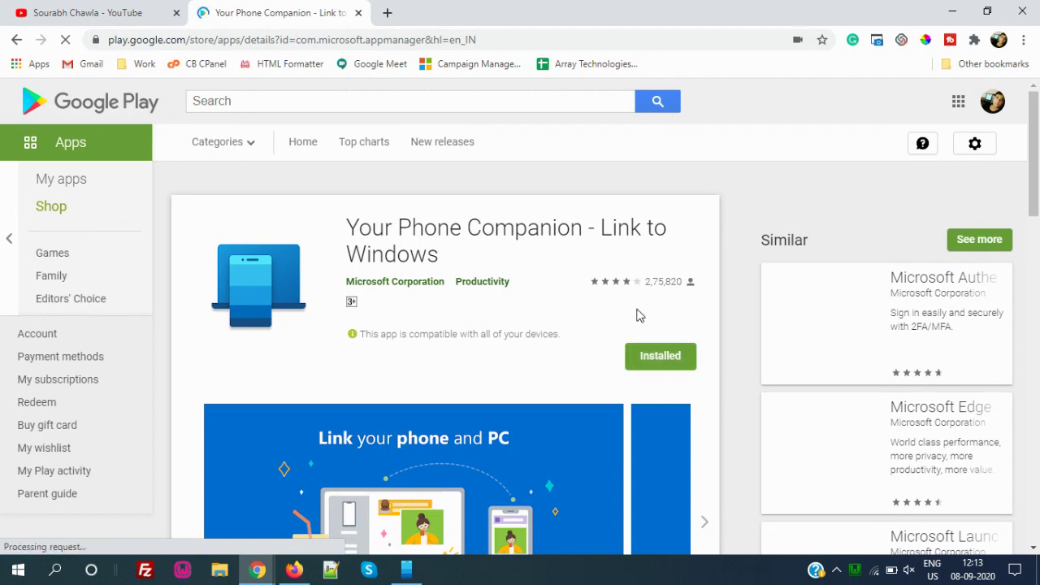
click(27, 579)
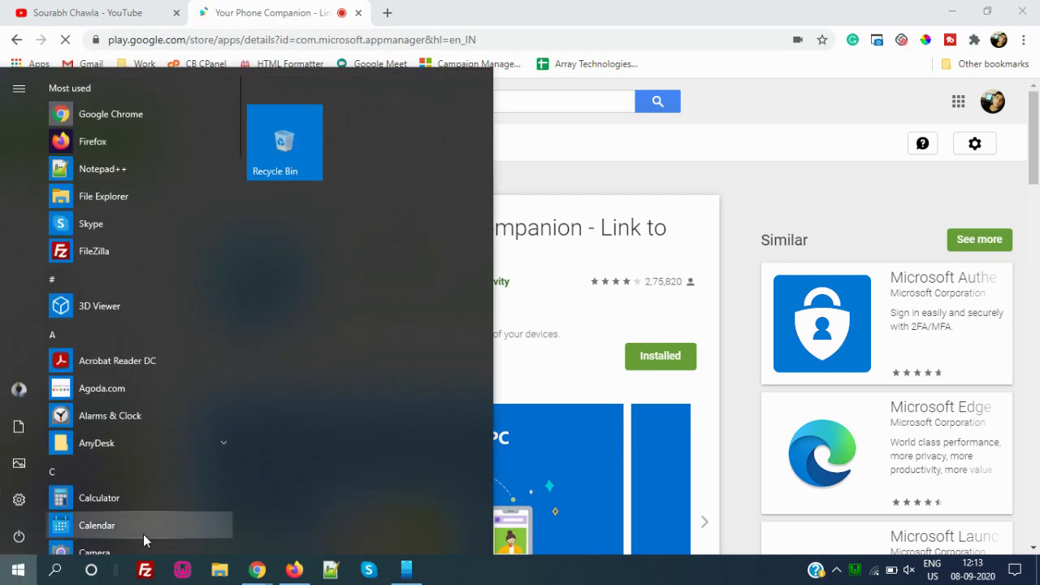
text(micr)
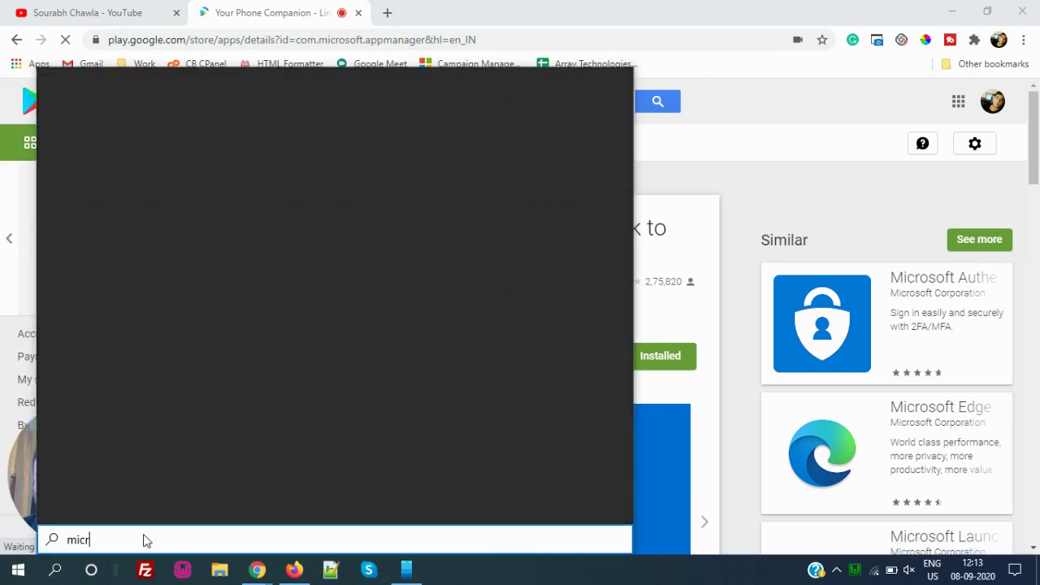
key(BackSpace)
key(BackSpace)
key(BackSpace)
key(BackSpace)
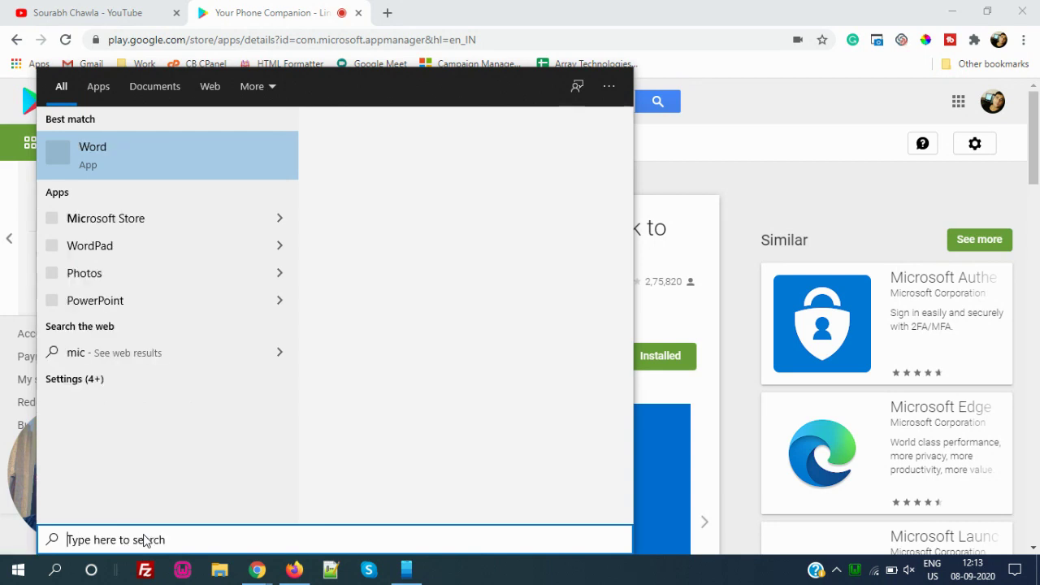
text(store)
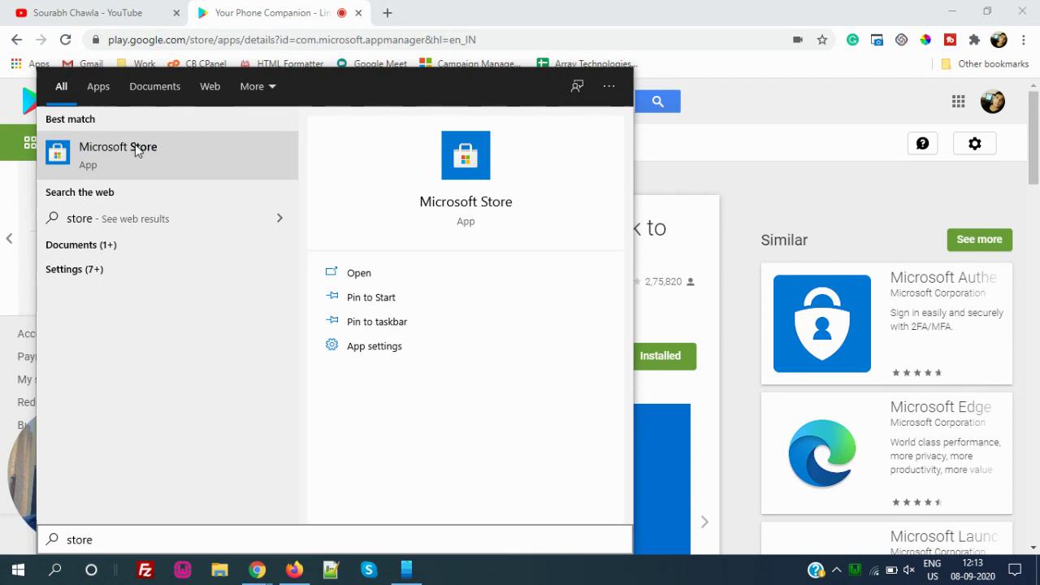
click(135, 146)
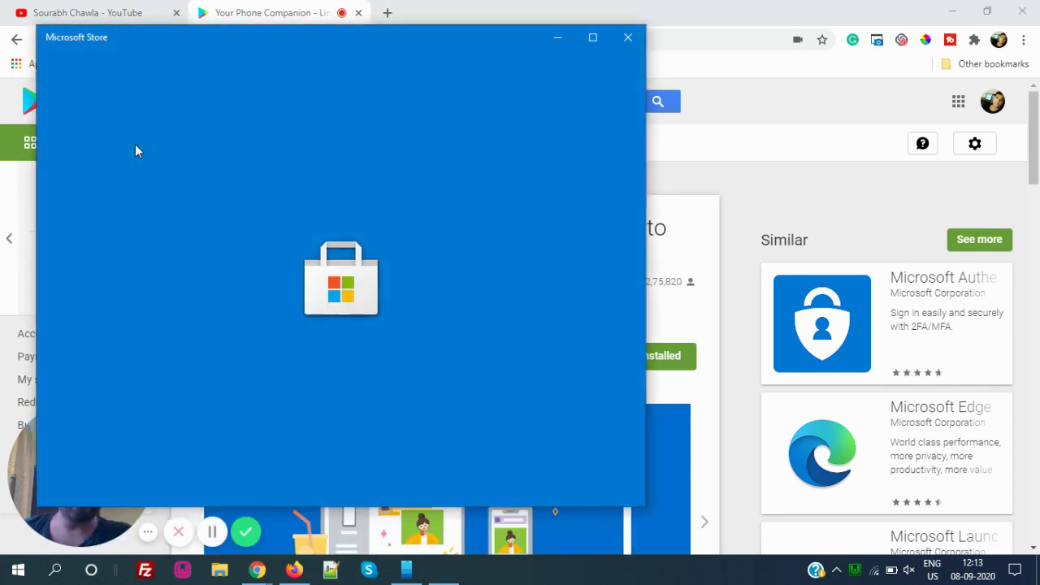
click(410, 571)
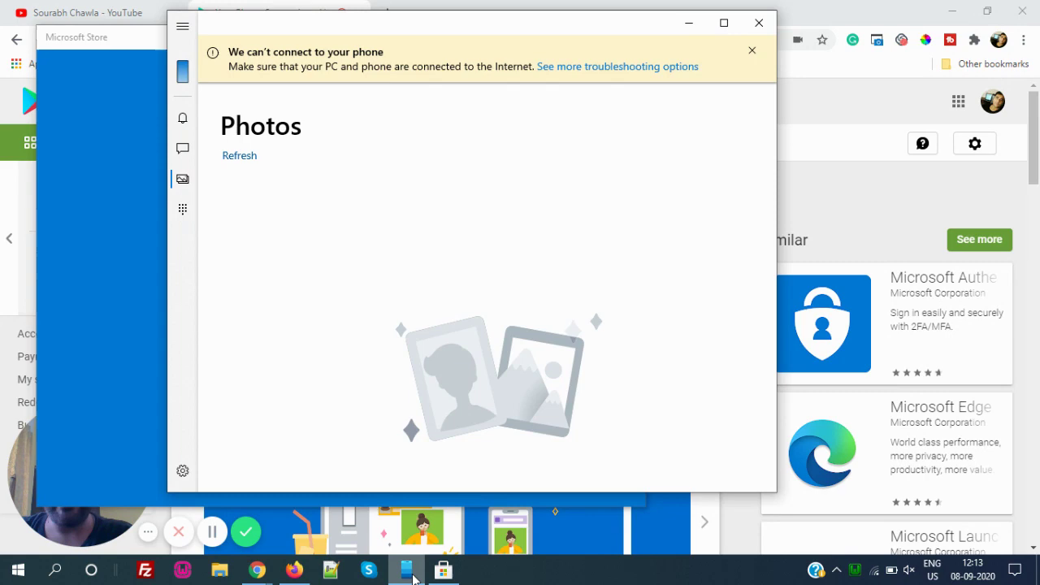
click(409, 570)
click(628, 38)
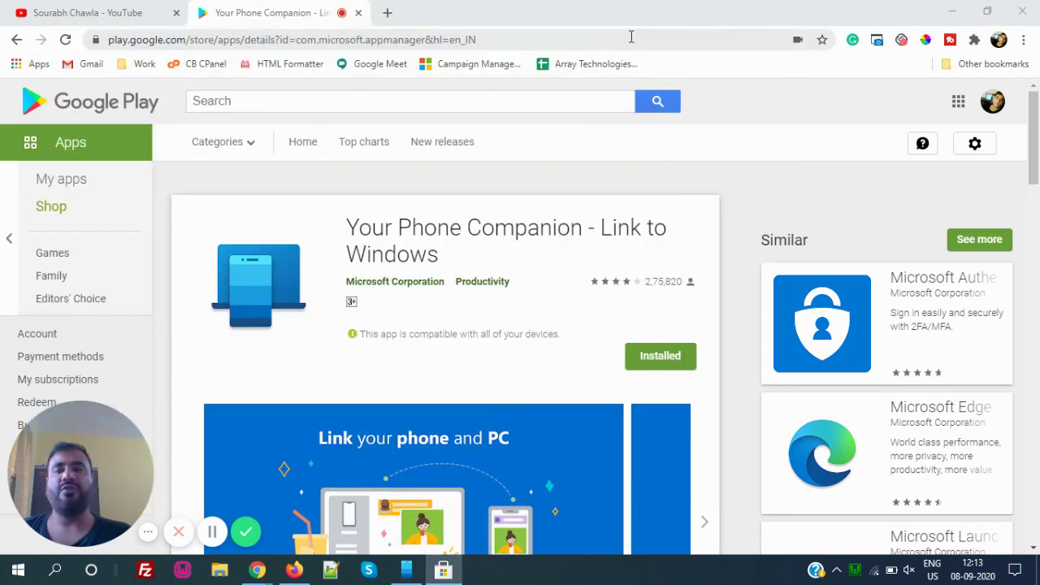
Search Windows for the Your Phone app and bring up its window, then minimize it.
key(super)
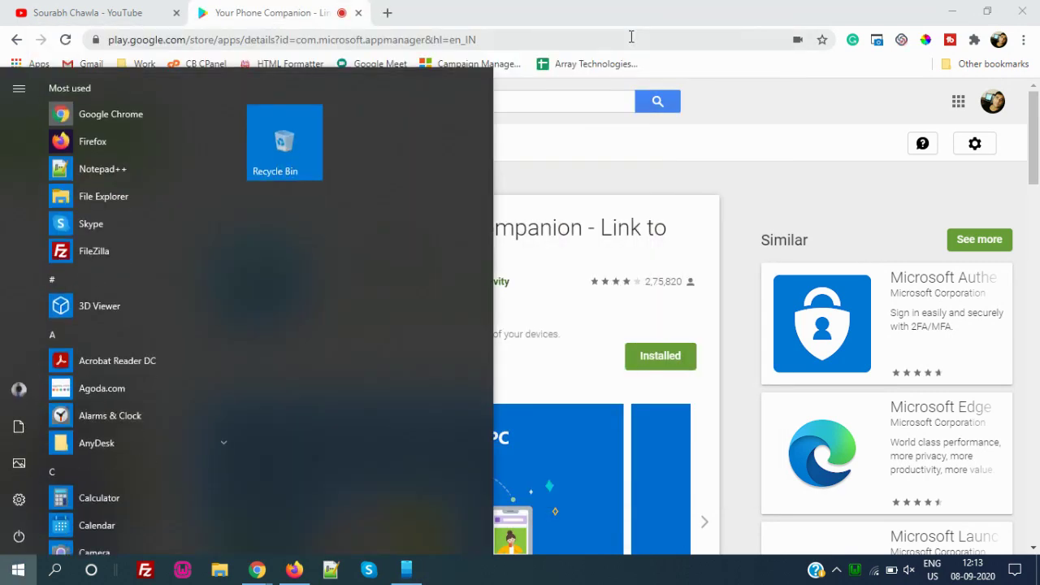
text(your app)
key(BackSpace)
key(BackSpace)
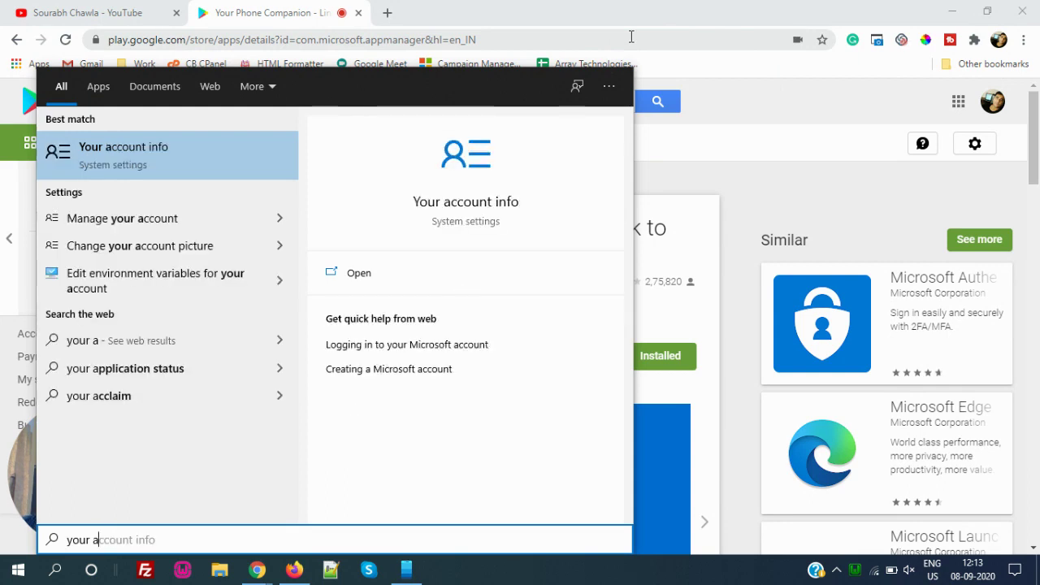
key(BackSpace)
text(phon)
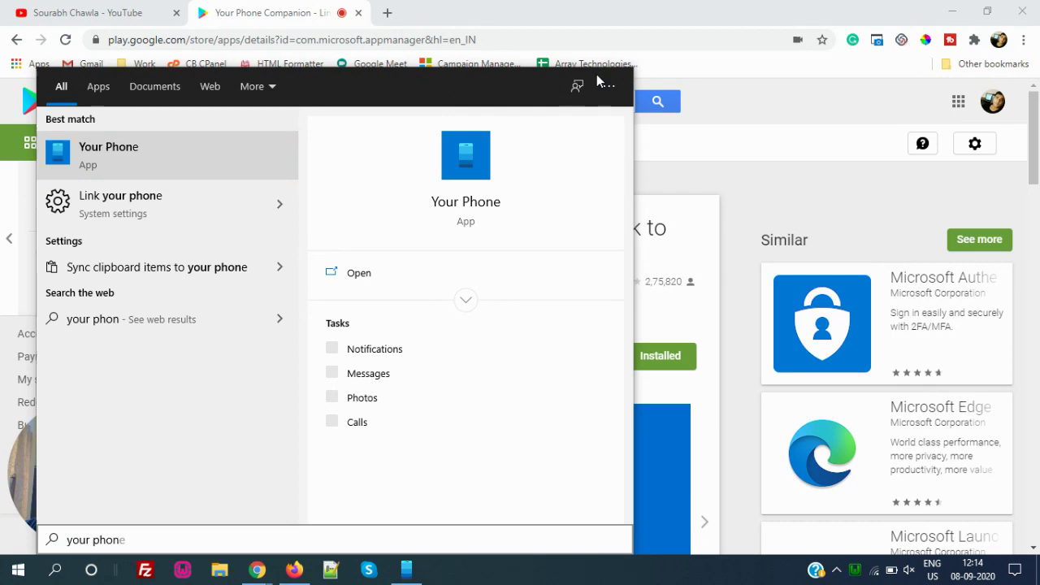
click(405, 574)
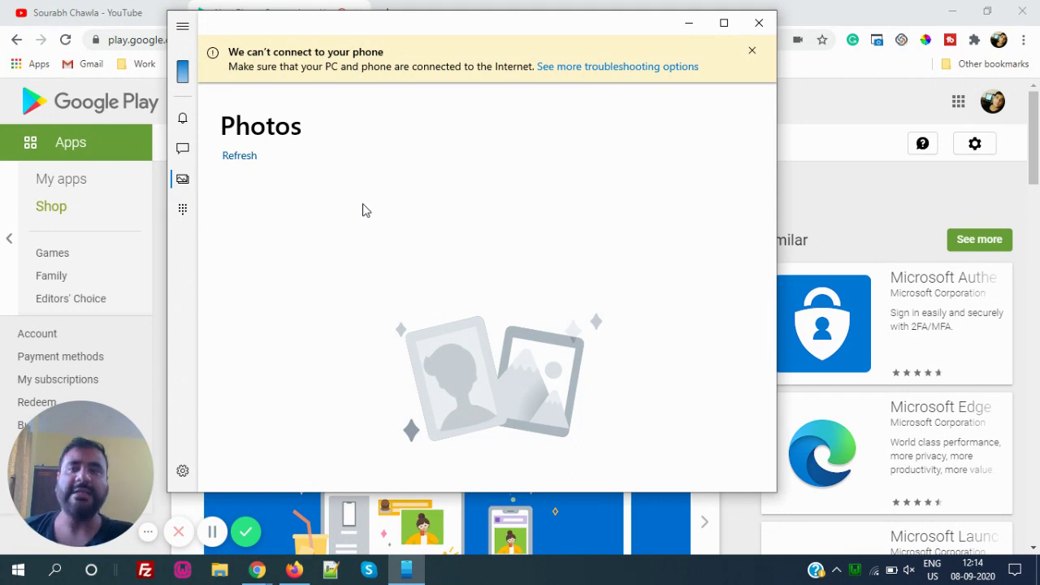
click(700, 25)
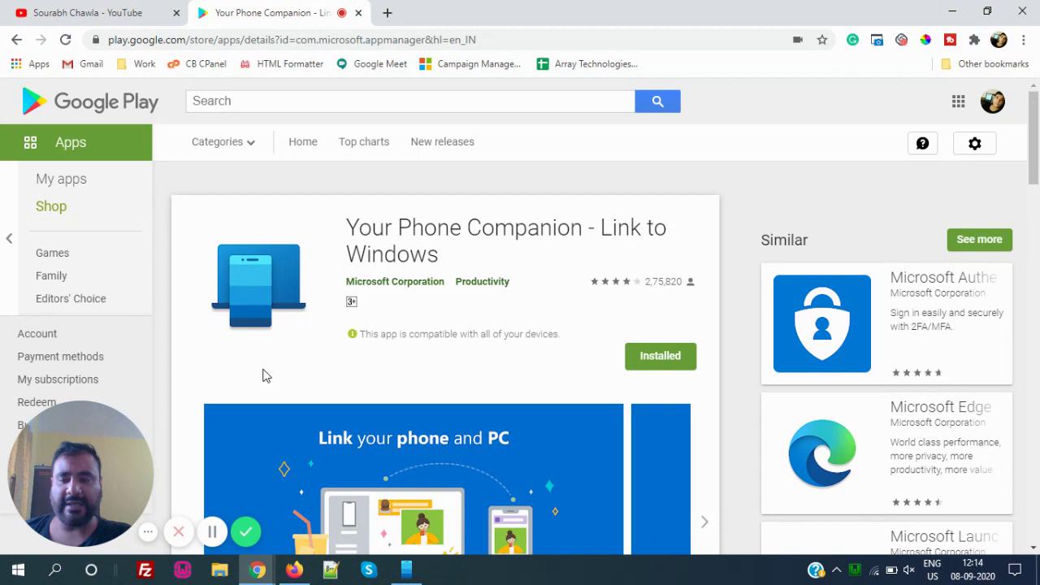
Switch to Your Phone, go to Calls and send the recent-calls permission request to the phone.
click(416, 576)
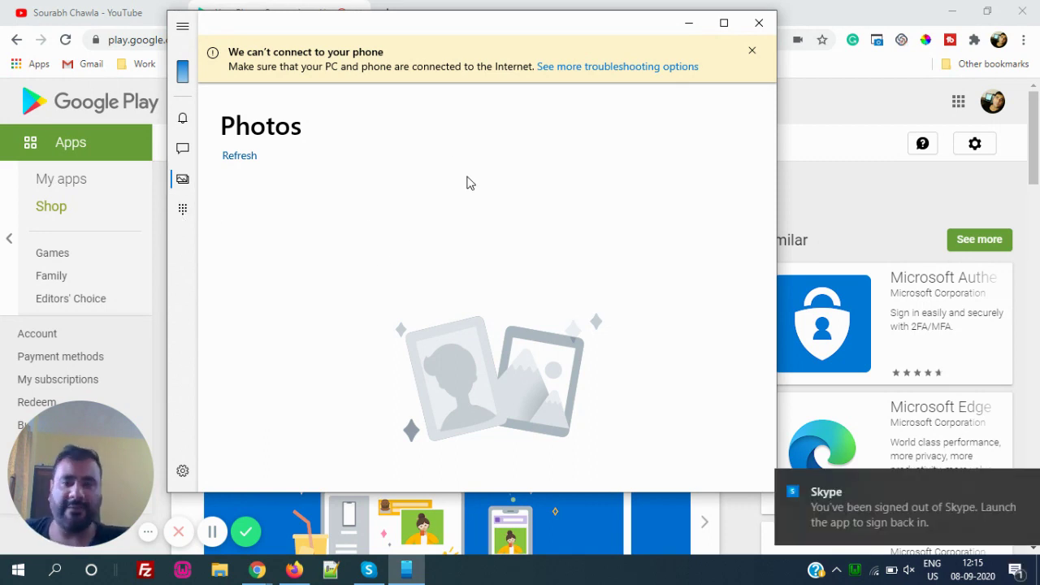
click(184, 209)
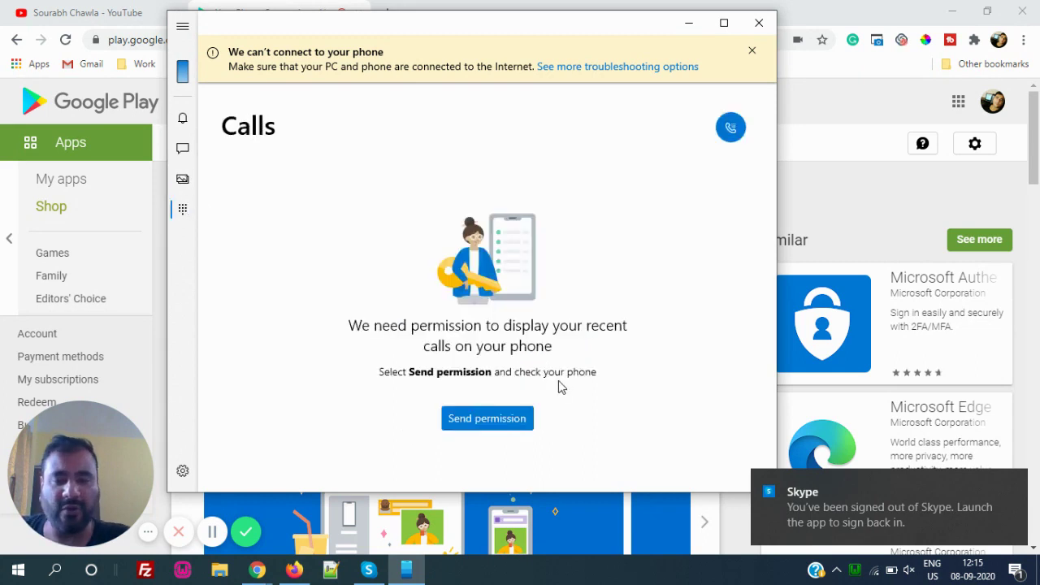
click(515, 418)
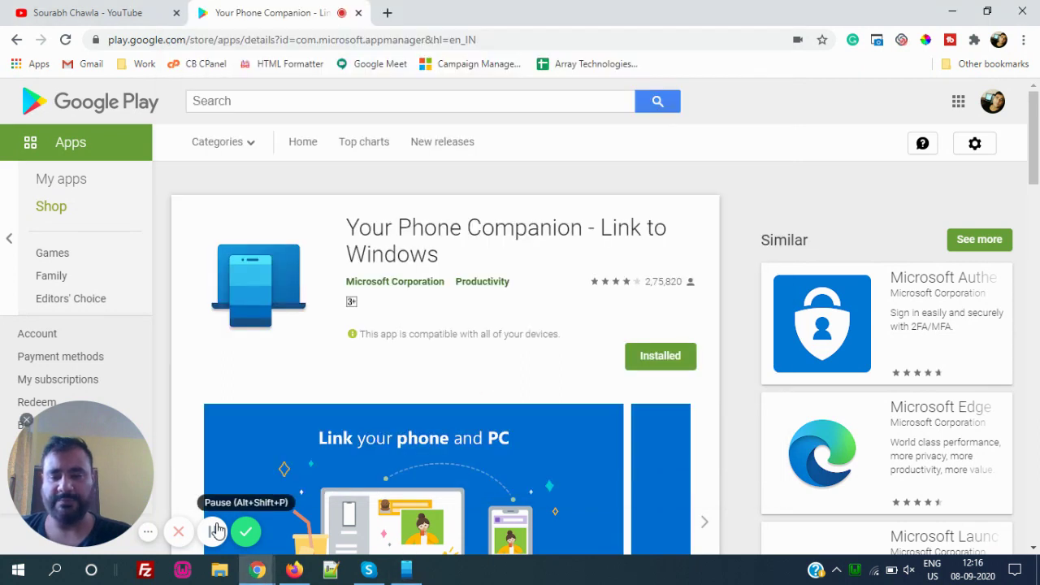
click(213, 529)
click(453, 458)
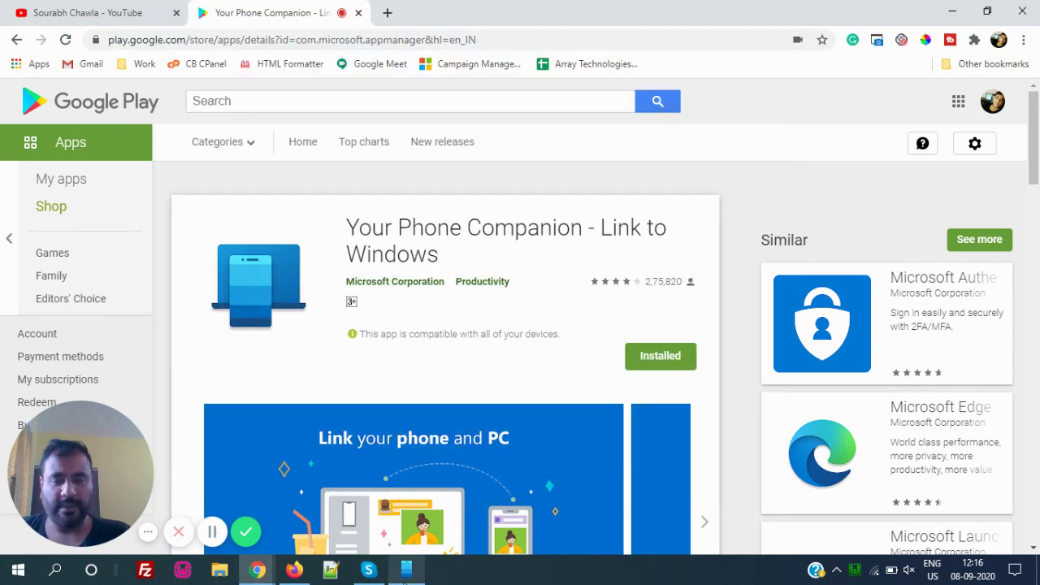
Open the dial pad in Your Phone's Calls section and clear the number entered on it.
click(406, 571)
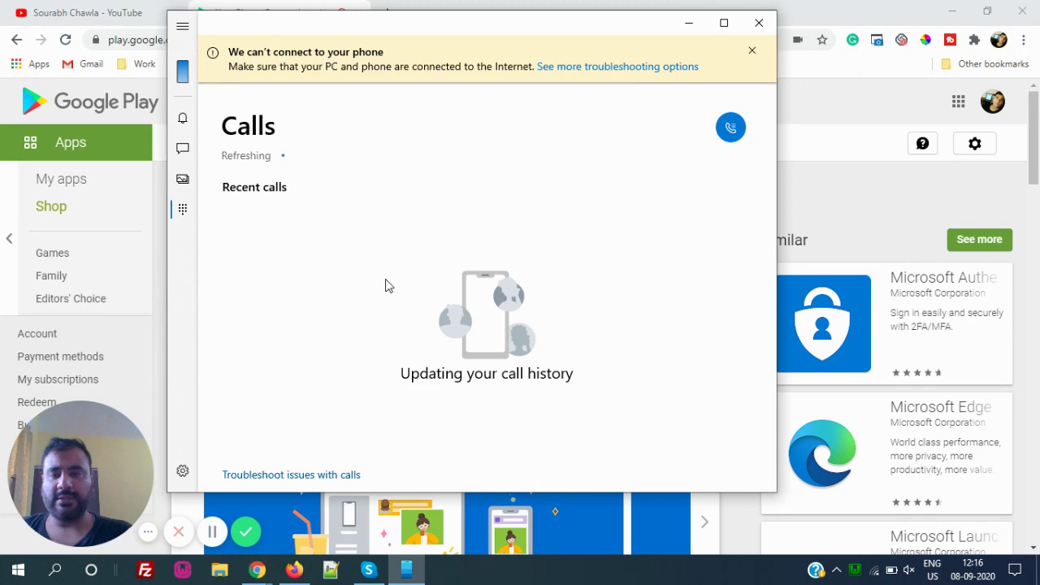
click(732, 130)
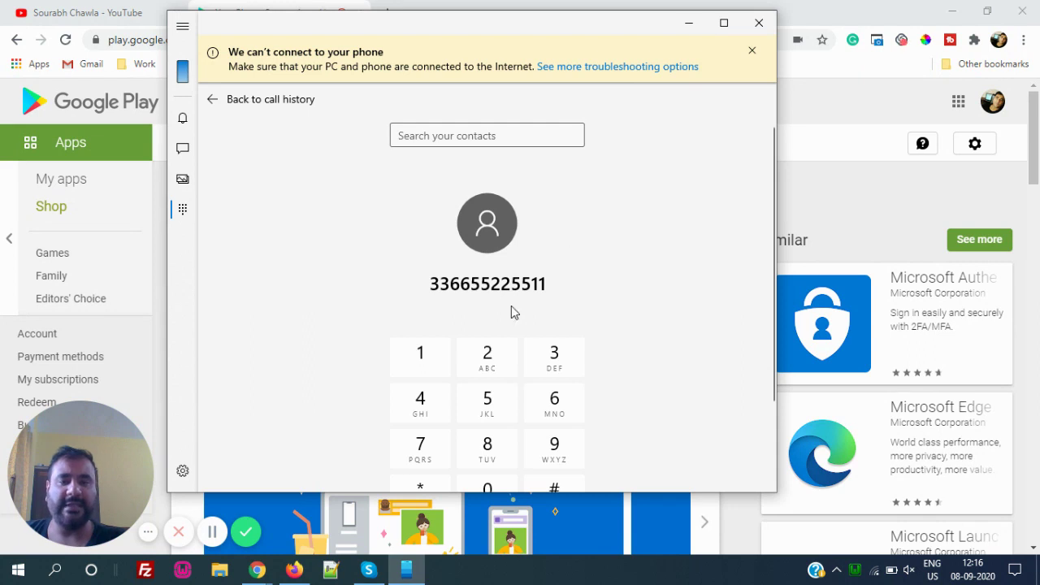
key(BackSpace)
key(BackSpace)
key(BackSpace)
key(BackSpace)
key(BackSpace)
key(BackSpace)
key(BackSpace)
key(BackSpace)
key(BackSpace)
key(BackSpace)
key(BackSpace)
key(BackSpace)
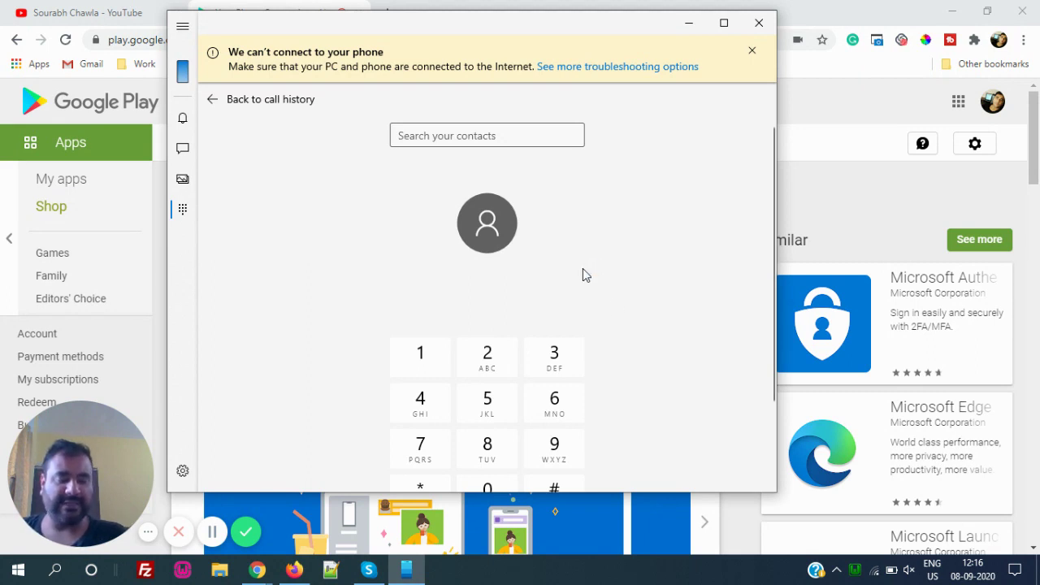
text(024)
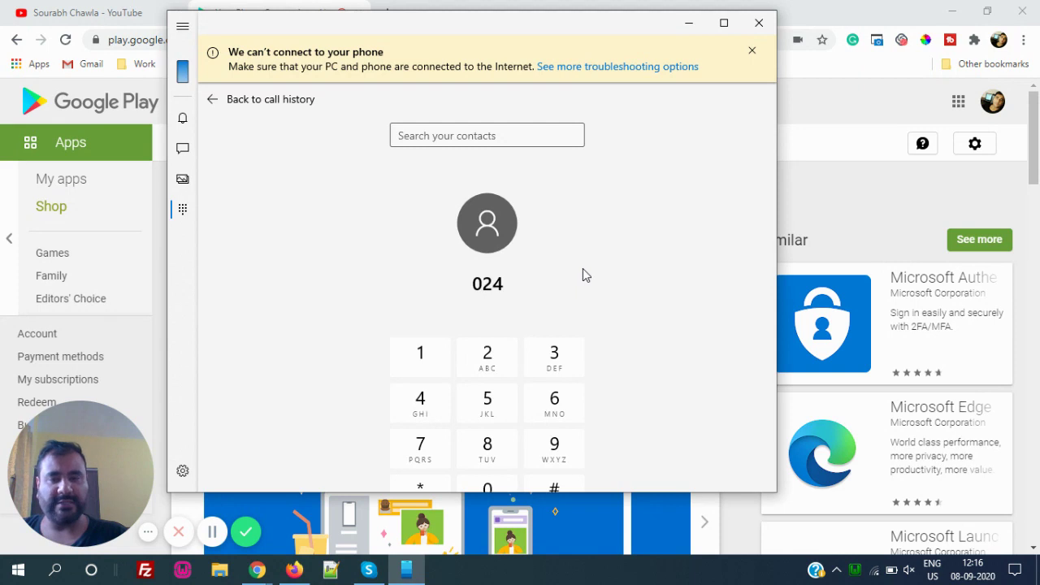
text(022)
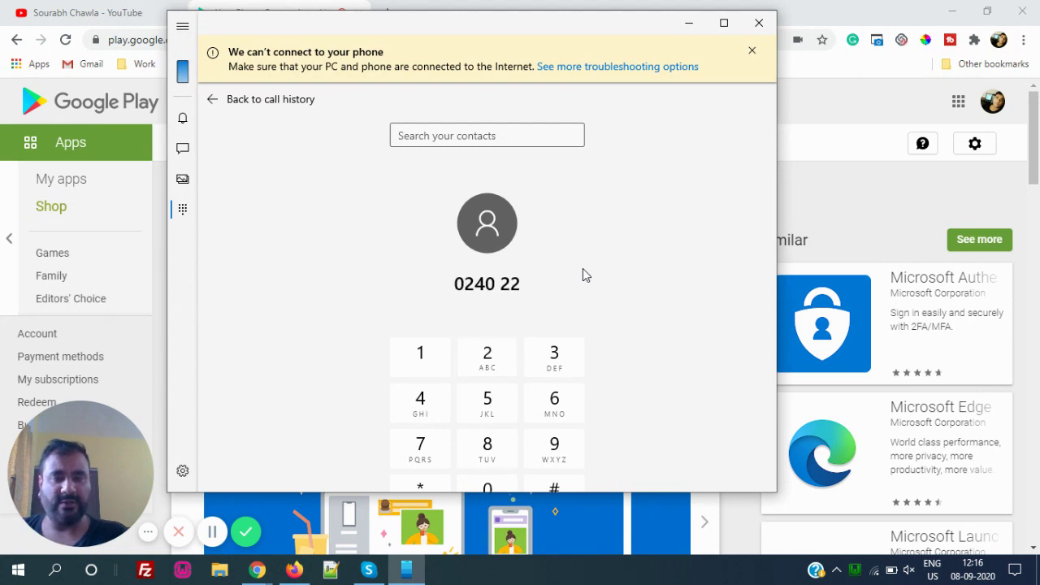
text(2222222)
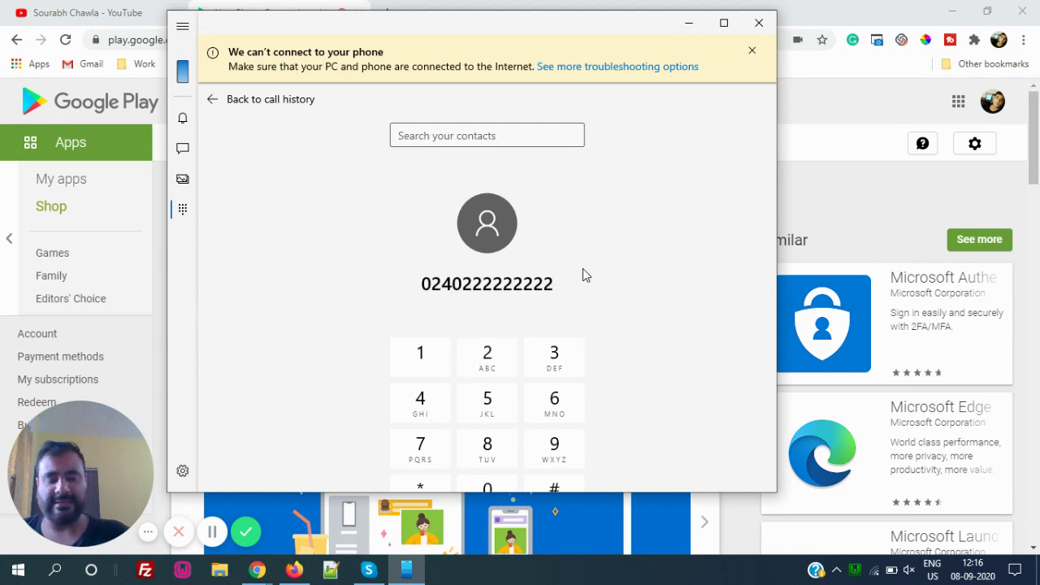
key(BackSpace)
key(BackSpace)
key(BackSpace)
key(BackSpace)
key(BackSpace)
key(BackSpace)
key(BackSpace)
key(BackSpace)
key(BackSpace)
key(BackSpace)
key(BackSpace)
key(BackSpace)
key(BackSpace)
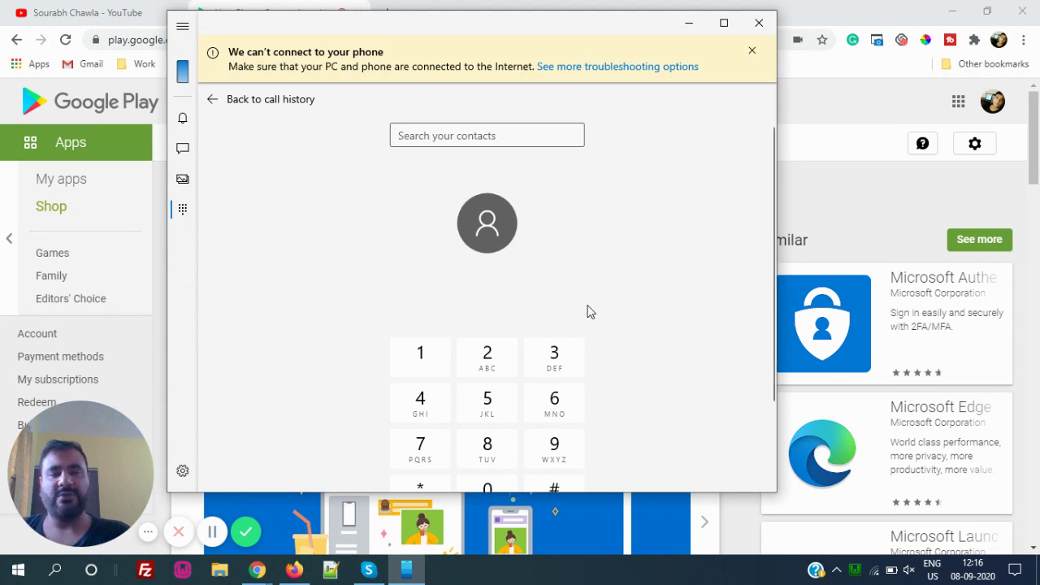
Call a test phone number from the dial pad and end the call while it is dialing.
scroll(590, 312, down, 2)
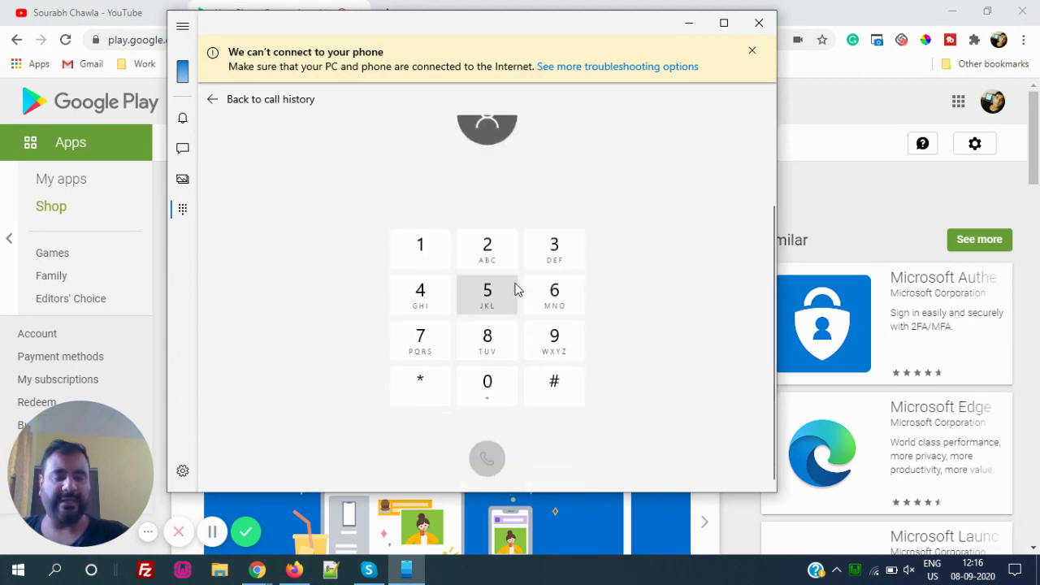
text(0240222222222)
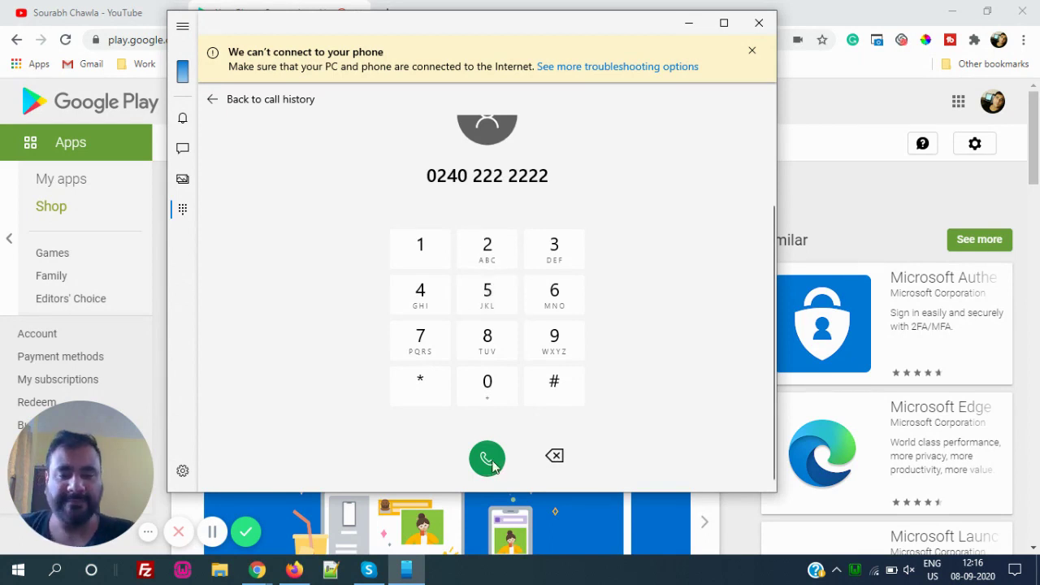
click(487, 459)
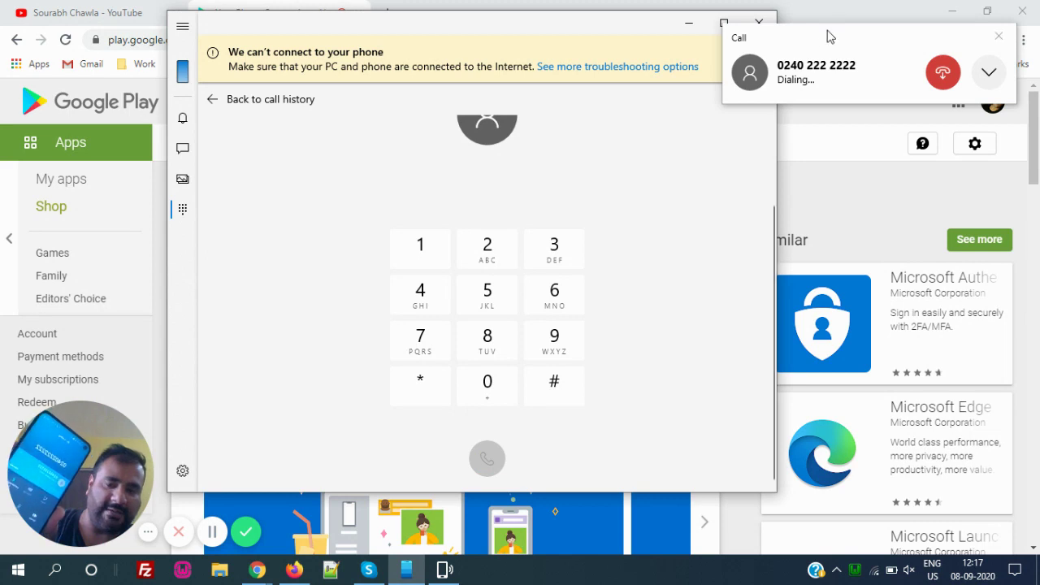
click(945, 74)
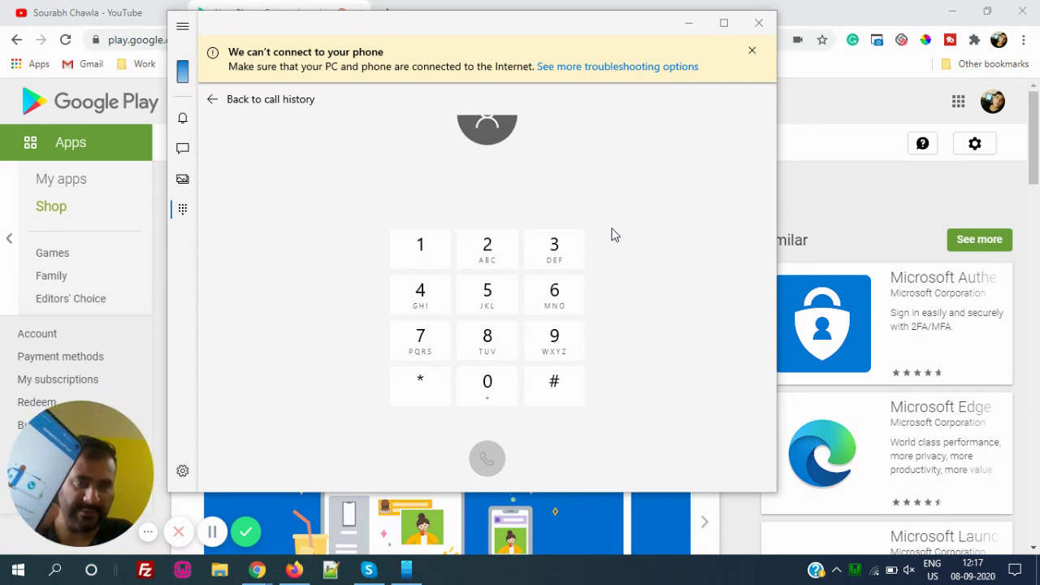
scroll(615, 234, up, 2)
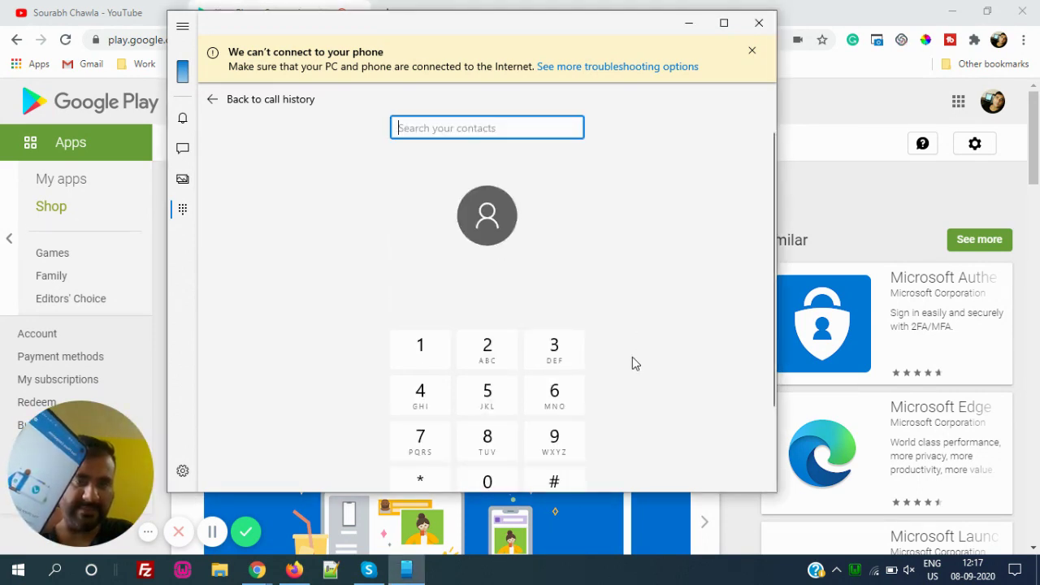
text(02)
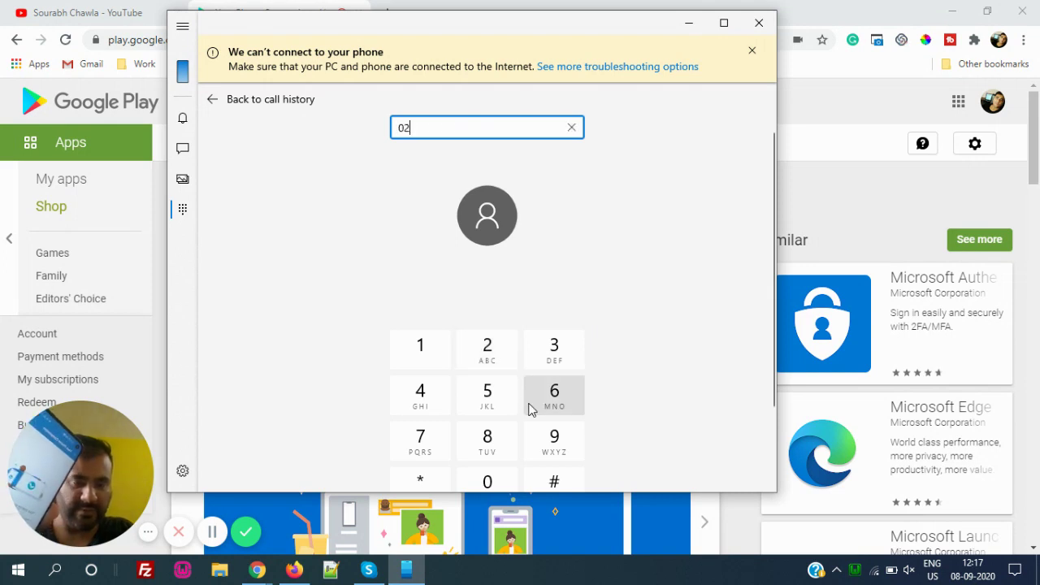
key(BackSpace)
key(BackSpace)
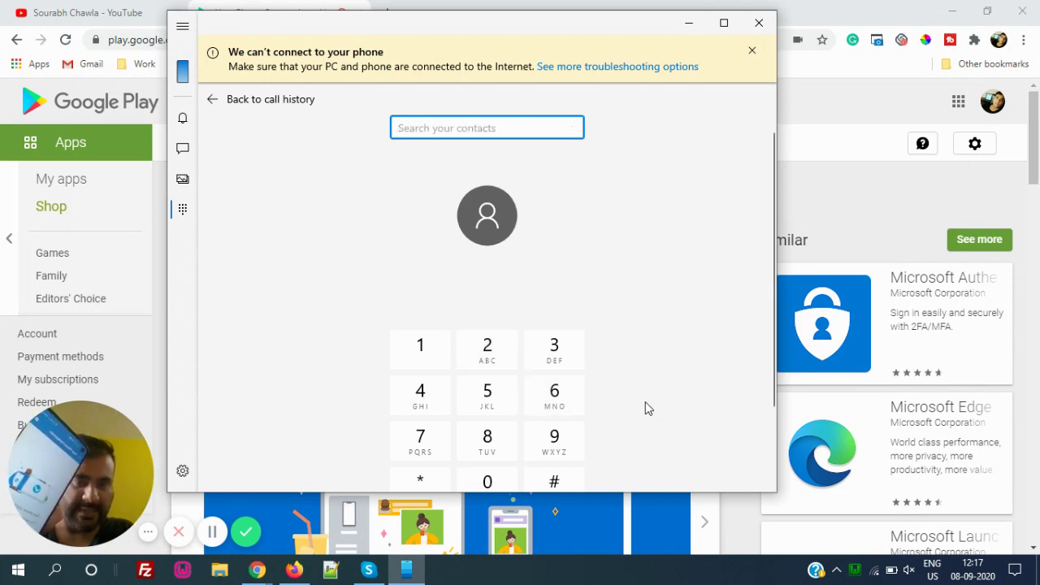
scroll(645, 401, down, 1)
text(2)
key(BackSpace)
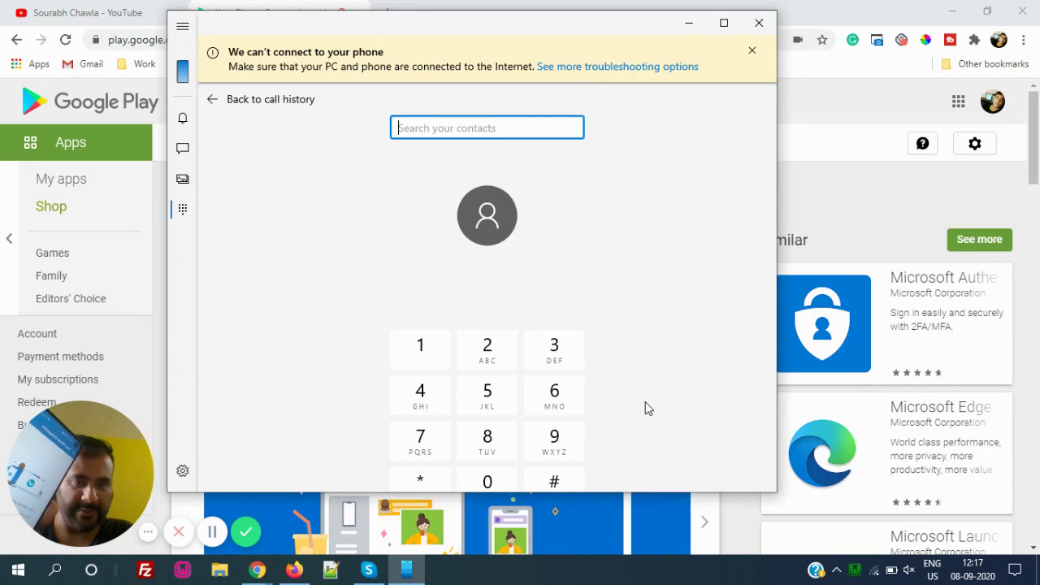
Enter a second test phone number on the dial pad, call it and hang up while it is dialing.
click(486, 480)
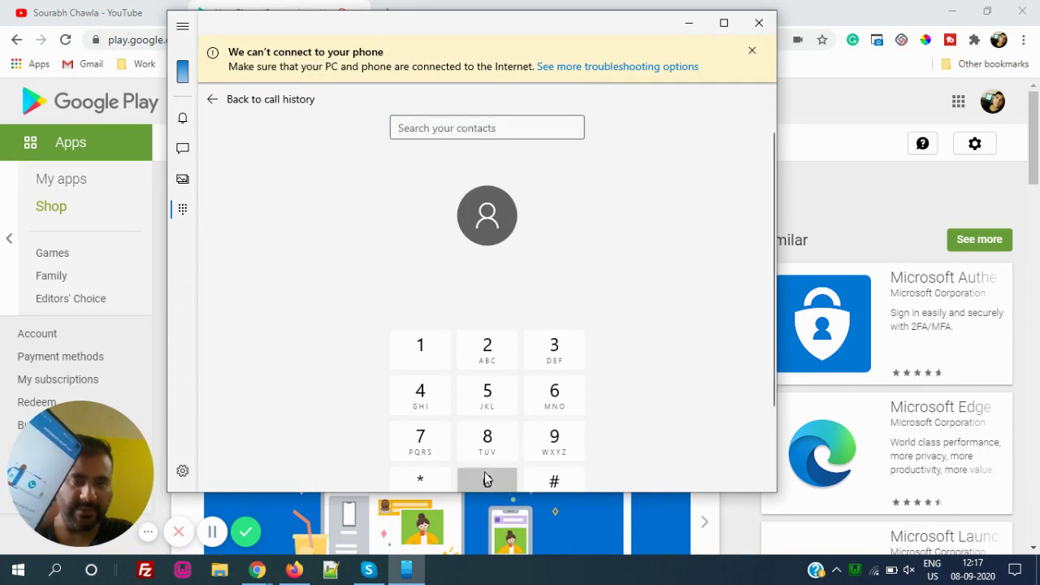
click(484, 347)
text(40)
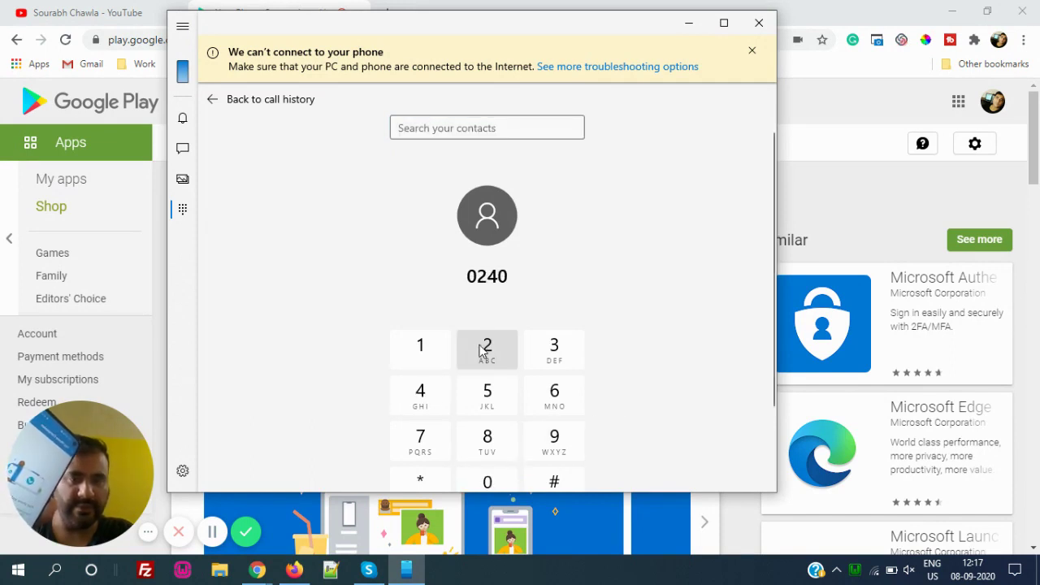
text( 222 2222)
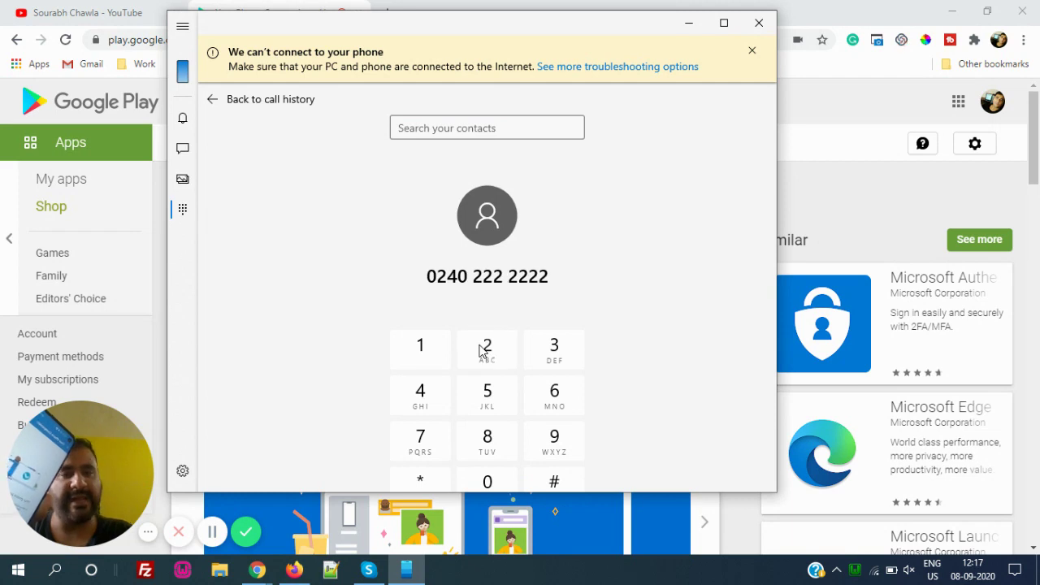
scroll(700, 352, down, 2)
scroll(700, 352, down, 1)
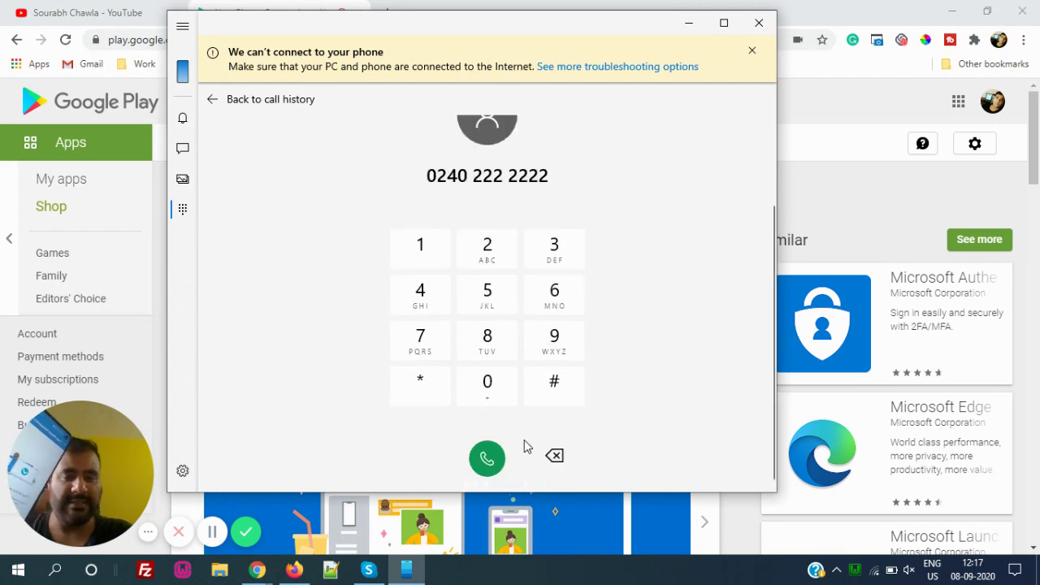
click(485, 460)
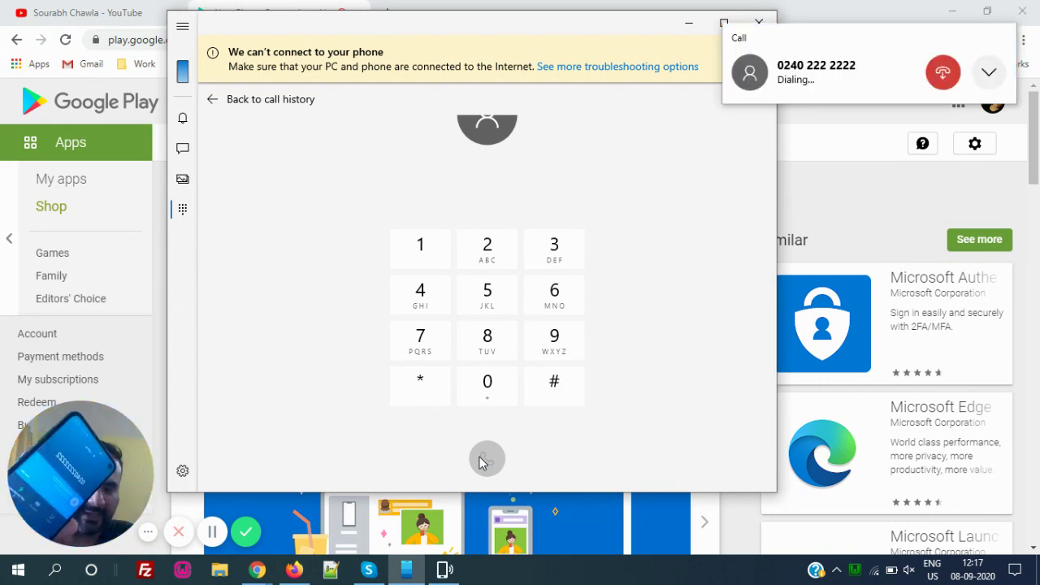
click(943, 74)
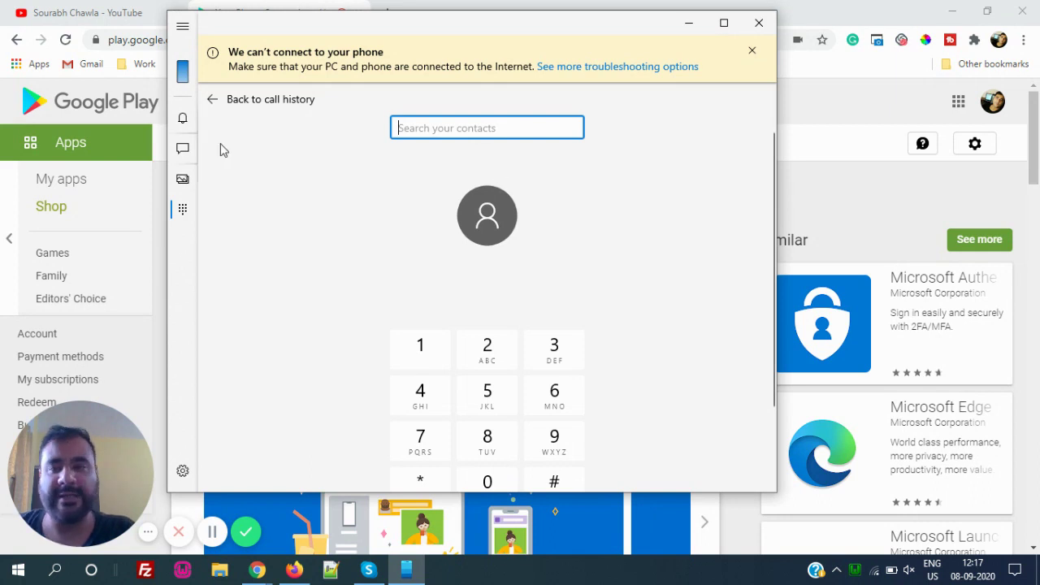
Open a blank new message in the Messages section, then view the phone's Photos section.
click(185, 151)
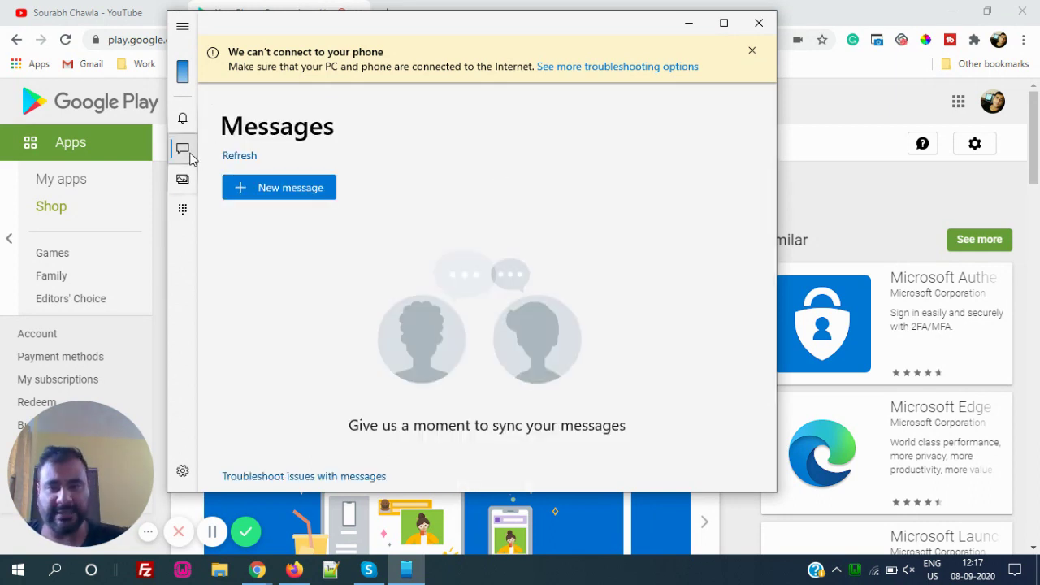
click(298, 187)
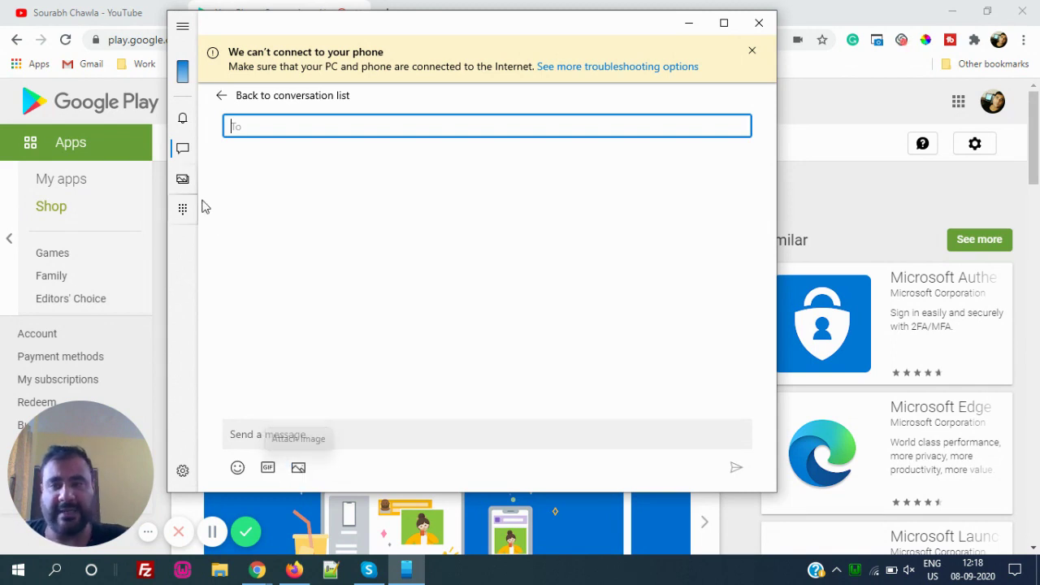
click(184, 180)
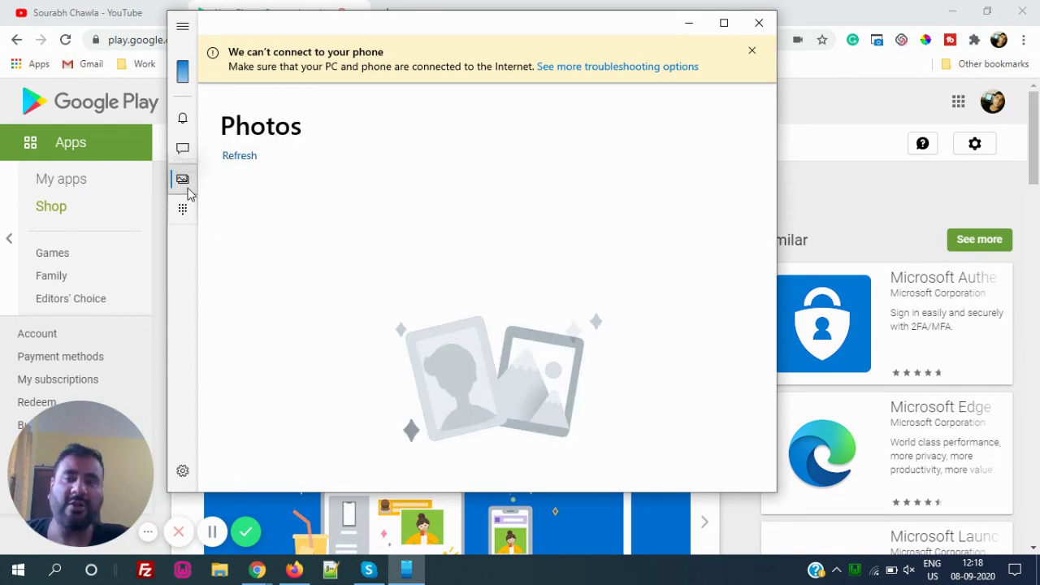